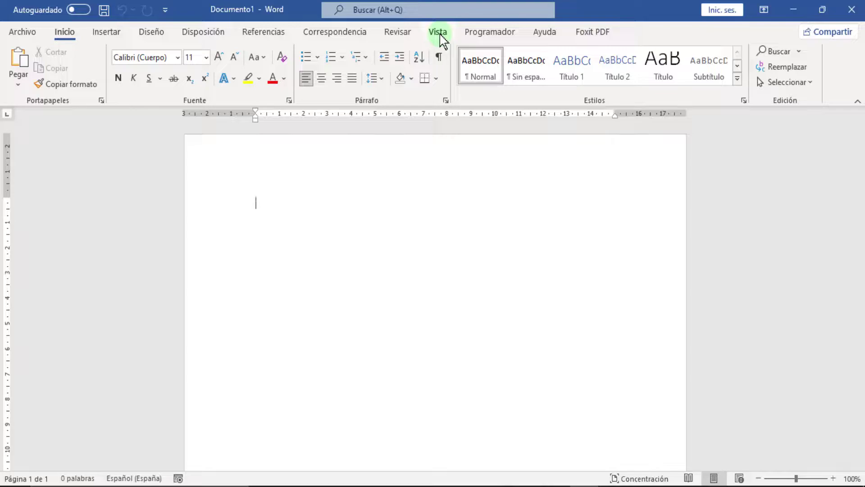
# Step: Switch the blank Documento1 to Outline view (Esquema) from the Vista tab
pyautogui.click(439, 36)
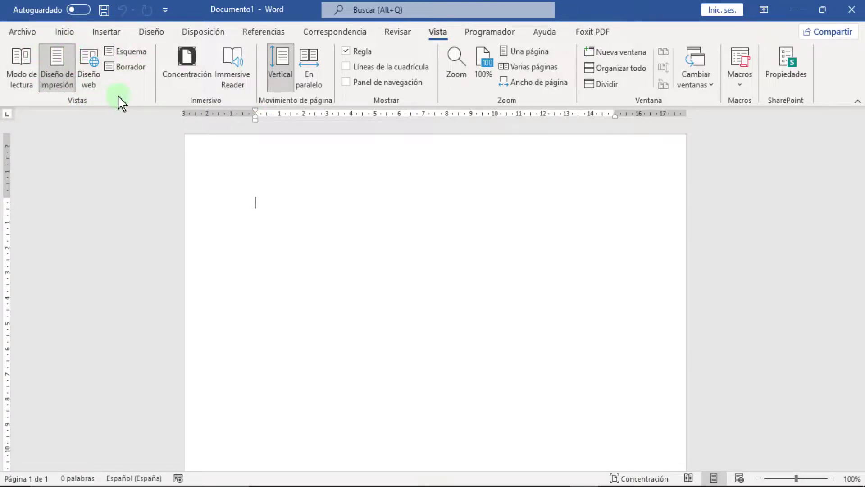
pyautogui.click(128, 54)
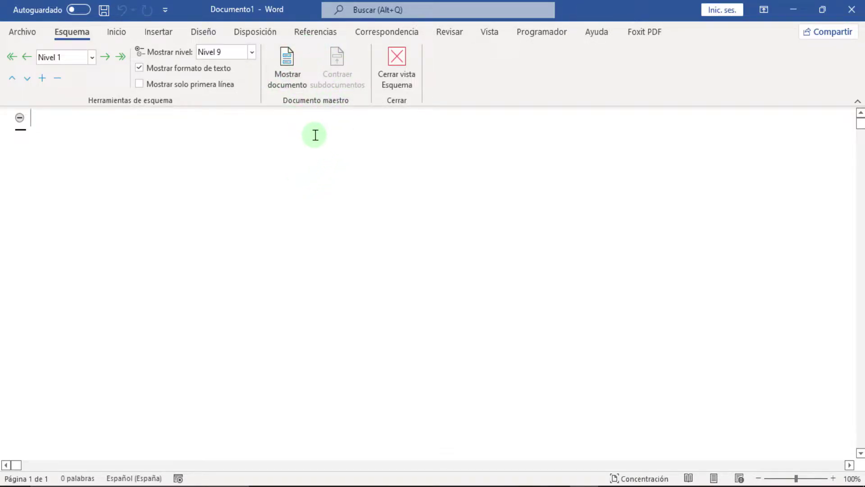
# Step: Show the master document commands and bring up the Insertar subdocumento dialog
pyautogui.click(286, 69)
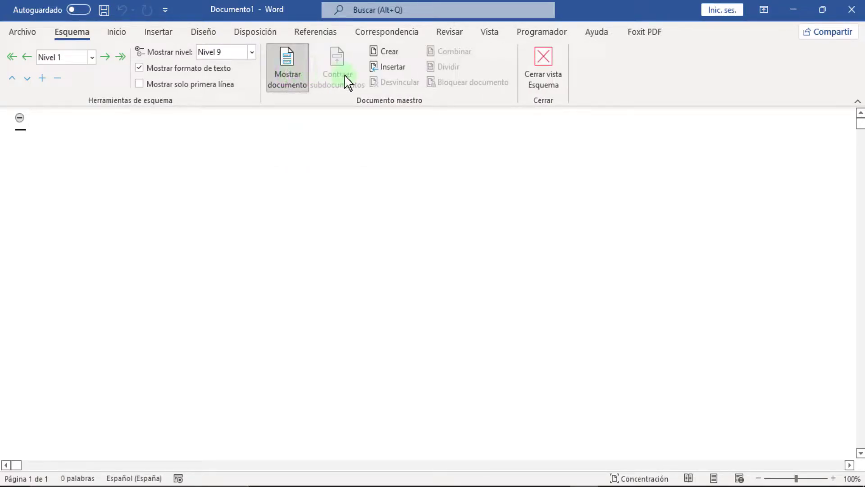
pyautogui.click(391, 68)
pyautogui.moveTo(397, 42); pyautogui.dragTo(465, 70)
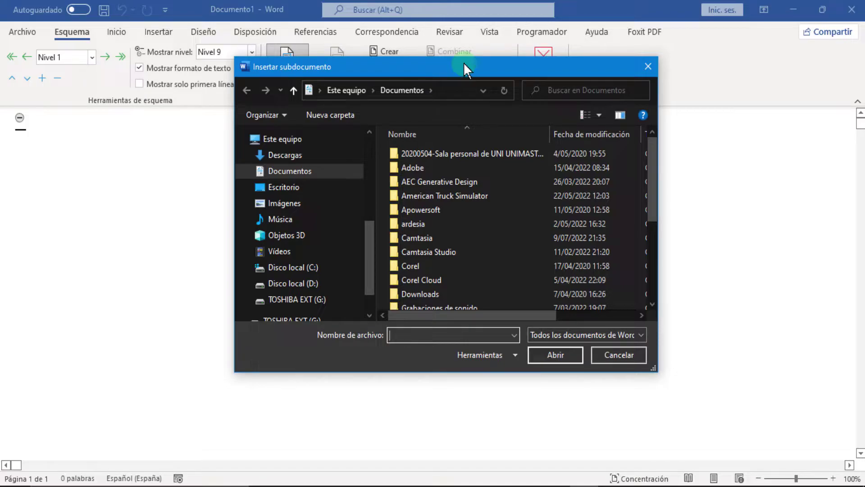
# Step: Insert the complete thesis PDF from the Captured folder as a subdocument
pyautogui.moveTo(373, 240); pyautogui.dragTo(371, 168)
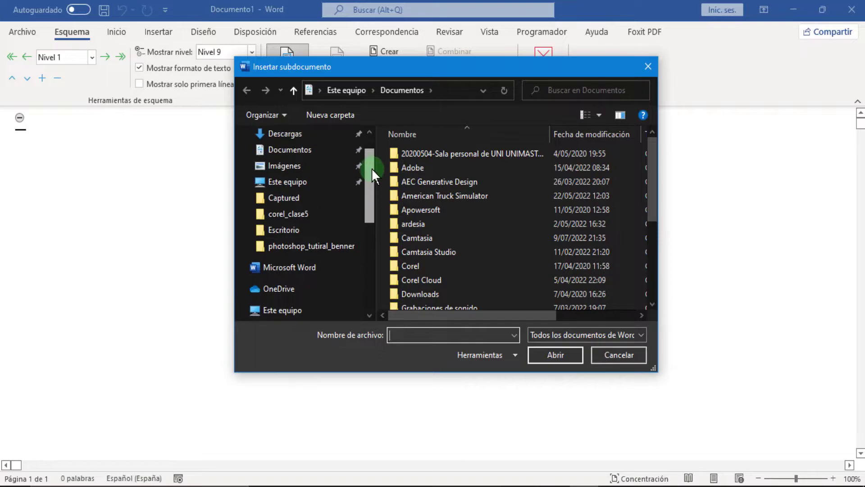
pyautogui.click(303, 198)
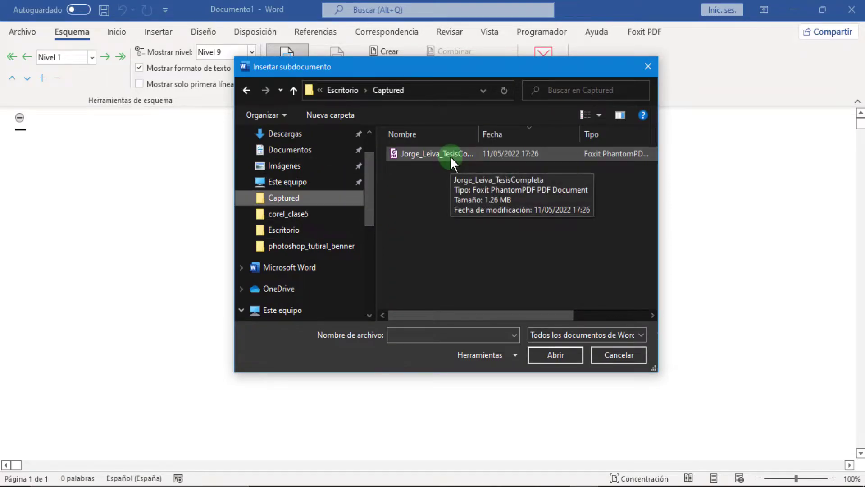
pyautogui.click(493, 161)
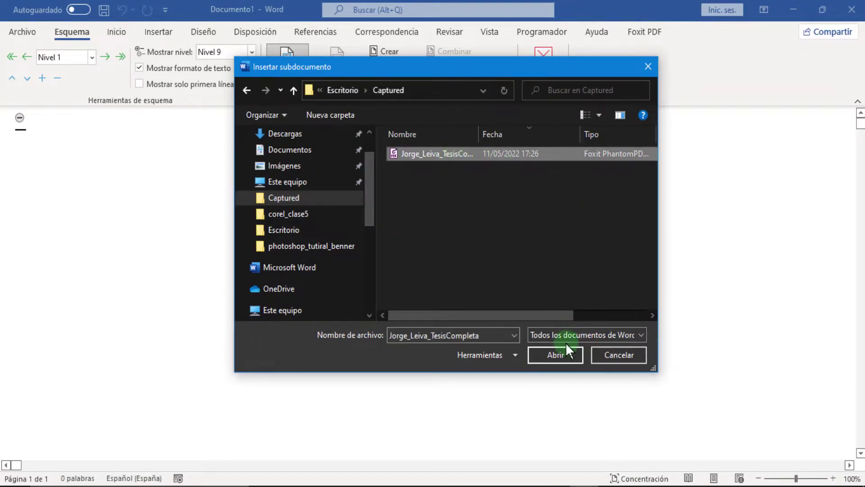
pyautogui.click(551, 354)
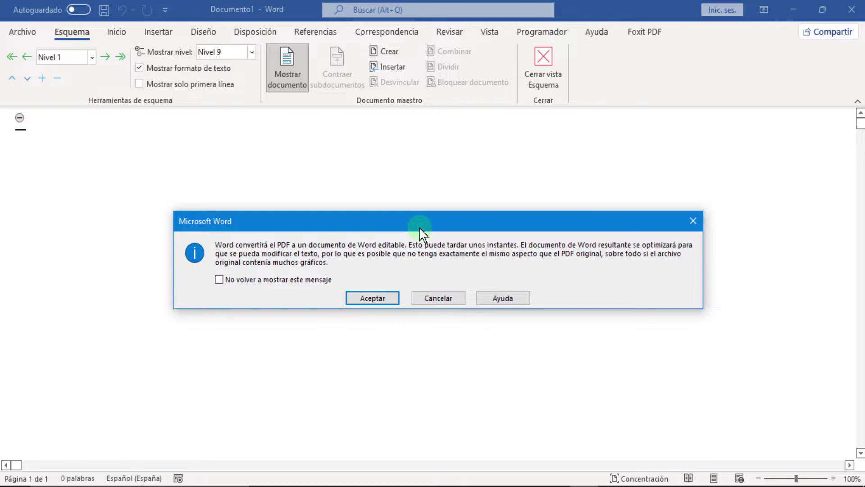
# Step: Accept converting the thesis PDF into an editable Word document
pyautogui.click(383, 305)
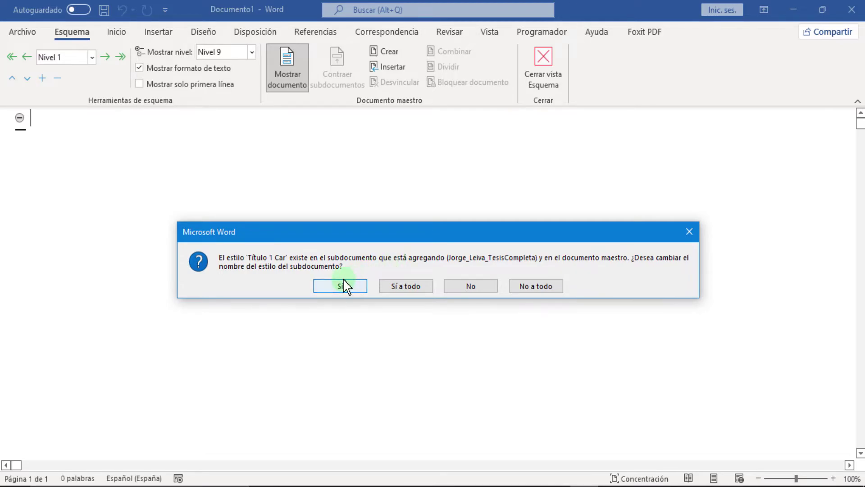
# Step: Decline renaming the 'Título 1 Car' style and review the inserted thesis in the outline
pyautogui.click(469, 288)
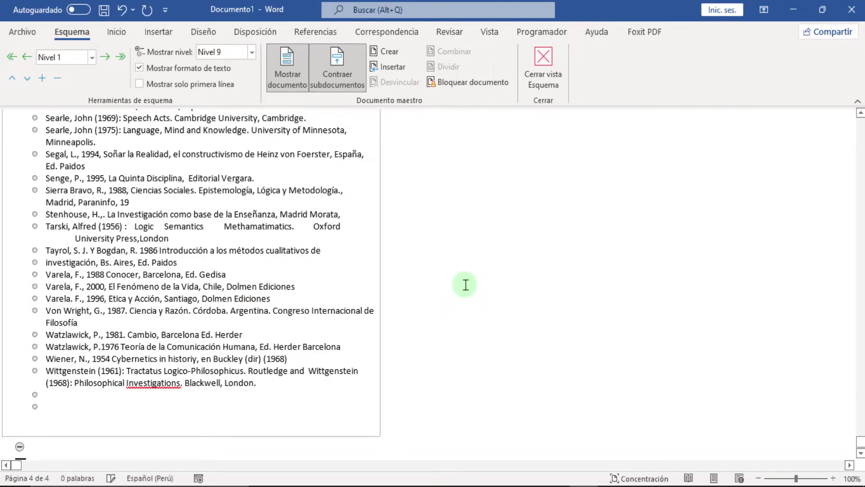
pyautogui.scroll(2, 410, 269)
pyautogui.scroll(2, 390, 263)
pyautogui.scroll(2, 390, 263)
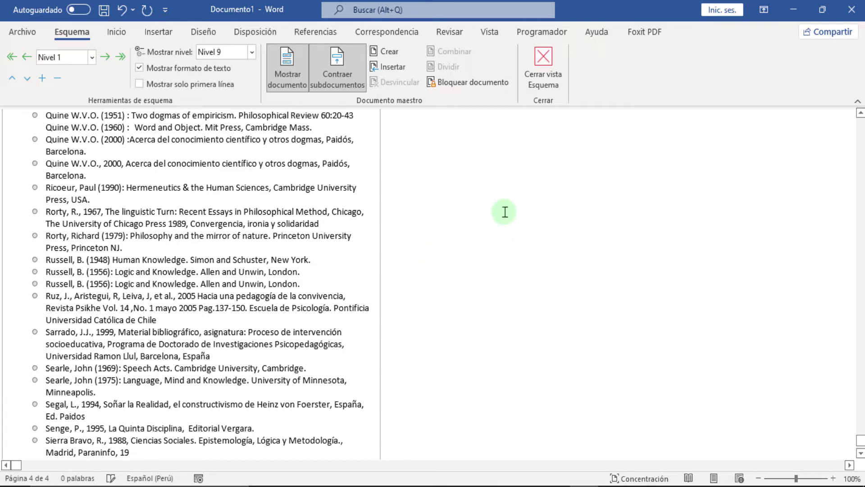
# Step: Close Outline view and check the converted thesis pages, about 63663 words
pyautogui.click(549, 72)
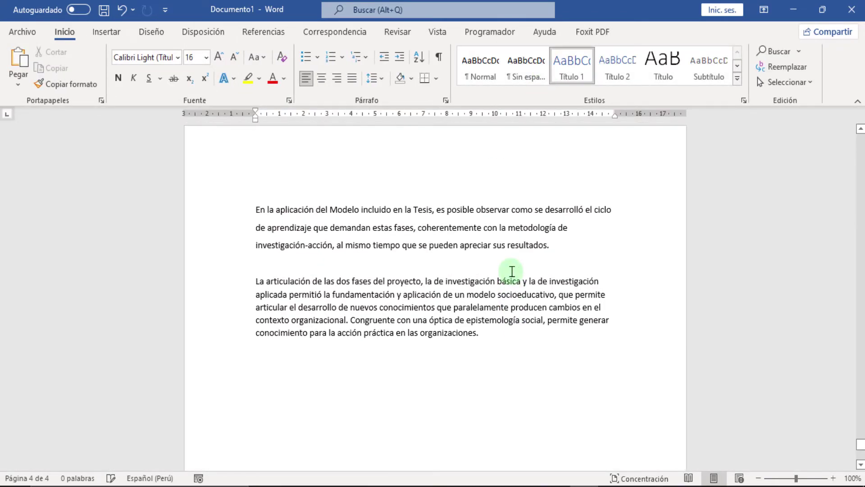
pyautogui.scroll(5, 514, 275)
pyautogui.scroll(5, 513, 274)
pyautogui.scroll(3, 512, 273)
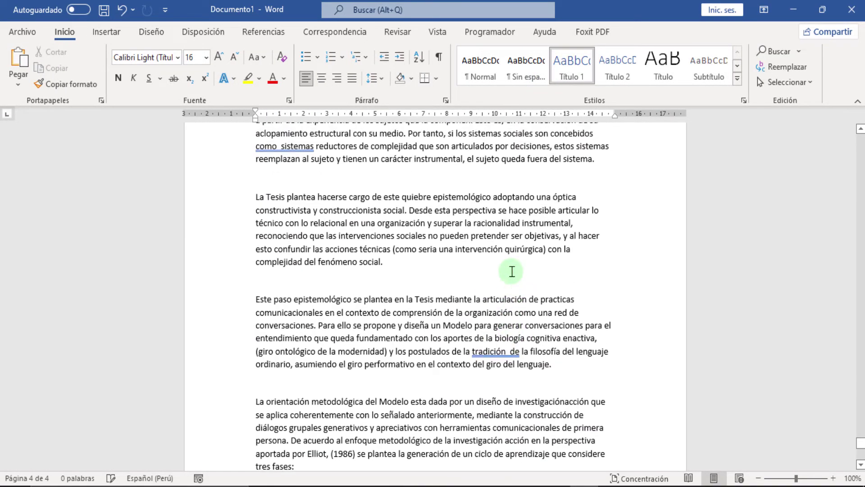
pyautogui.scroll(2, 512, 271)
pyautogui.scroll(2, 512, 271)
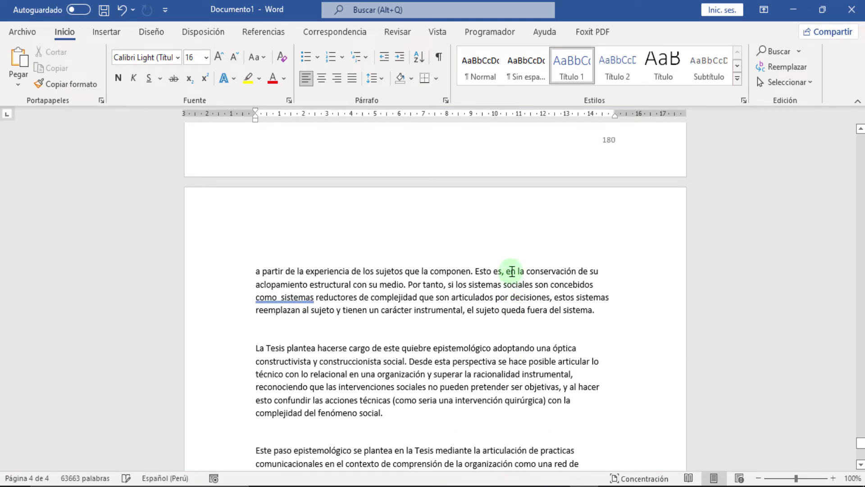
pyautogui.scroll(3, 512, 271)
pyautogui.scroll(5, 512, 271)
pyautogui.scroll(5, 512, 271)
pyautogui.scroll(5, 512, 272)
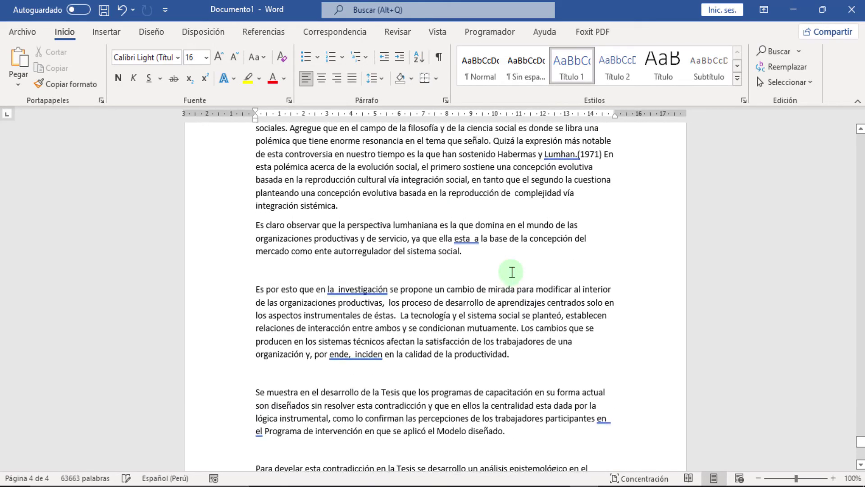
pyautogui.scroll(5, 458, 270)
pyautogui.scroll(7, 512, 271)
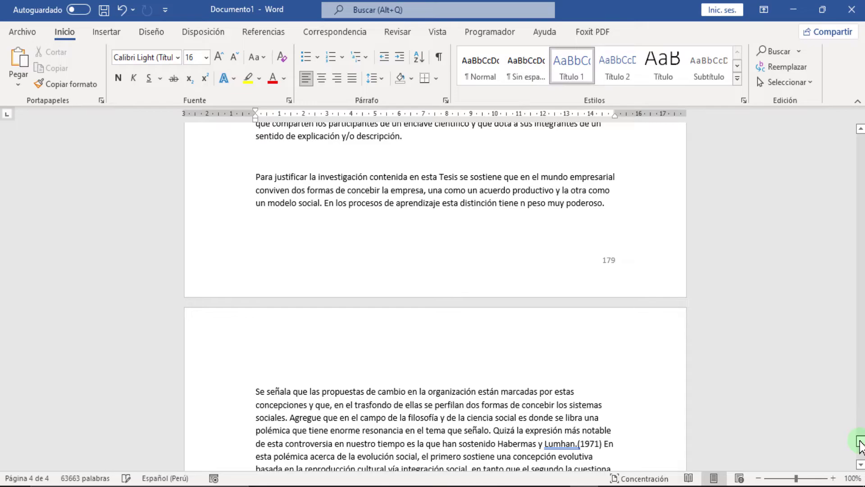
pyautogui.moveTo(860, 444); pyautogui.dragTo(860, 410)
pyautogui.scroll(4, 559, 276)
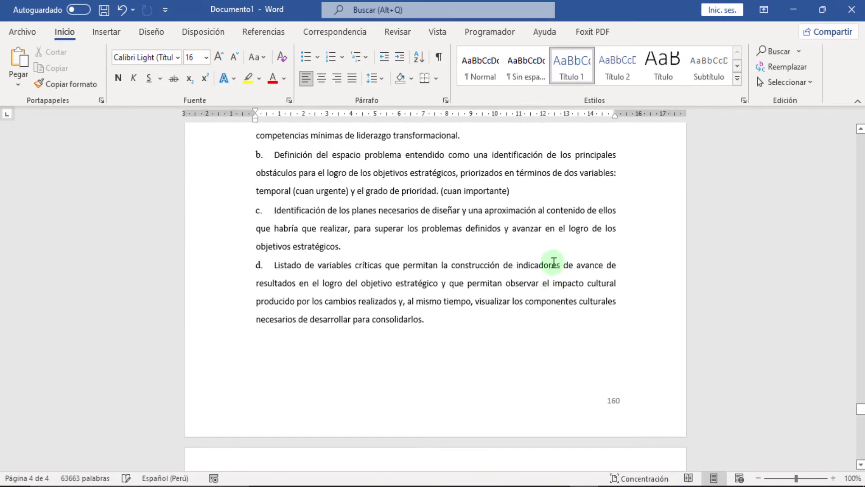
pyautogui.scroll(6, 555, 259)
pyautogui.scroll(4, 554, 259)
pyautogui.scroll(4, 554, 259)
pyautogui.scroll(8, 555, 260)
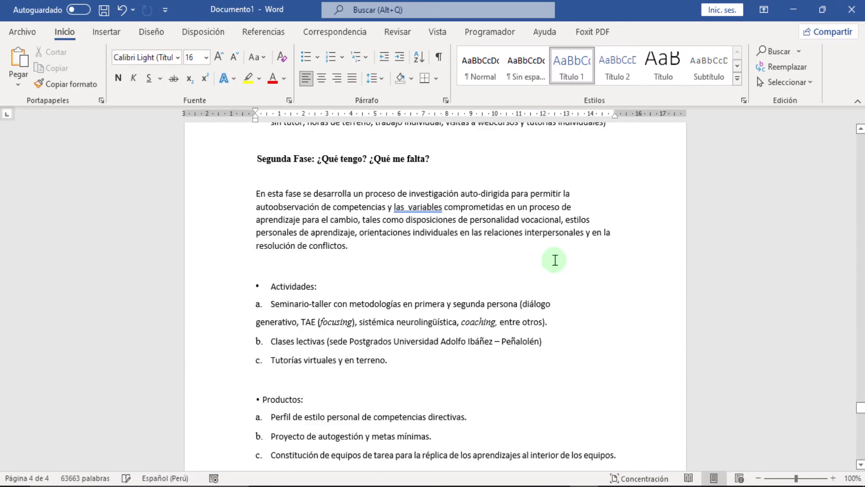
pyautogui.scroll(3, 554, 261)
pyautogui.scroll(5, 554, 260)
pyautogui.scroll(3, 554, 260)
pyautogui.scroll(8, 555, 260)
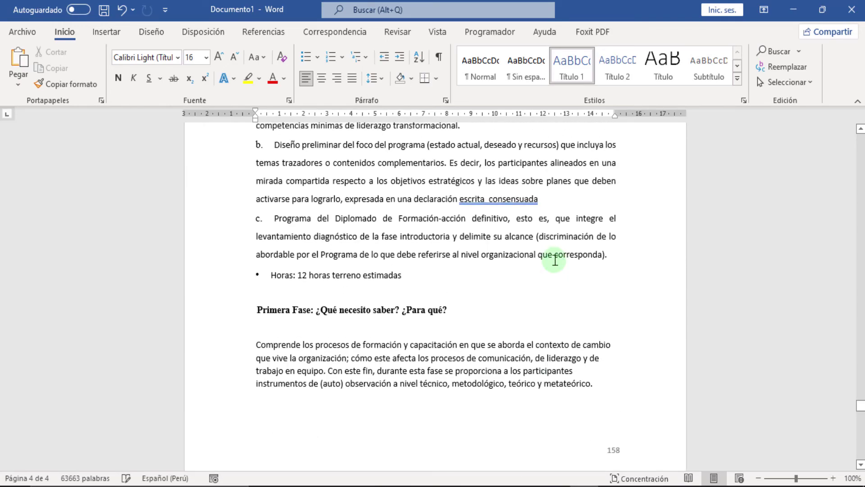
pyautogui.scroll(9, 555, 260)
pyautogui.scroll(4, 555, 261)
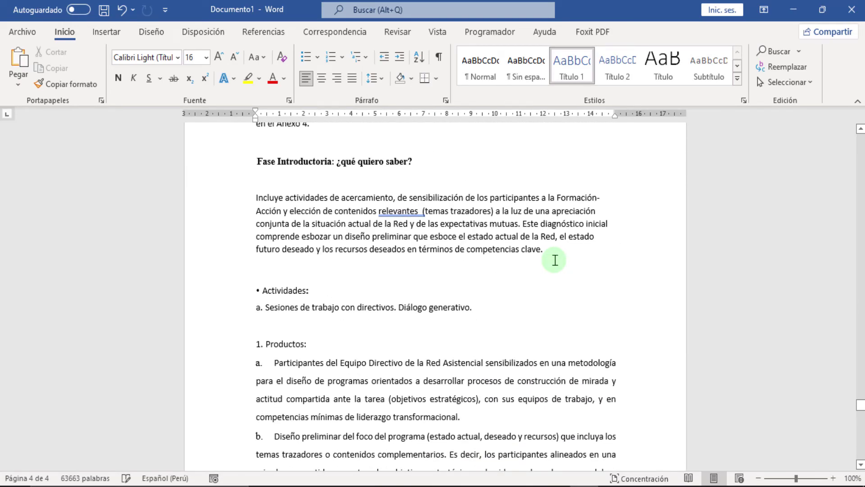